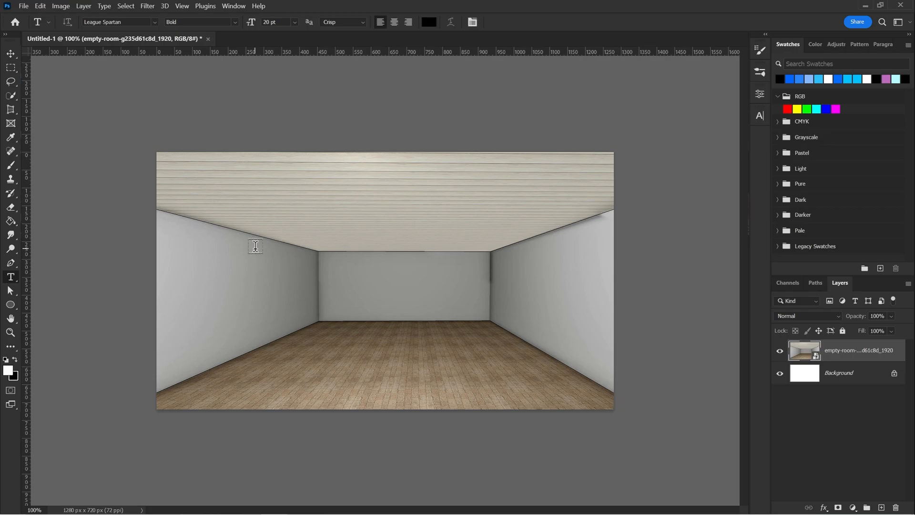
- Add the text "Perspective Text Tutorial" on the back wall, enlarge it to about 173%, and position it near the wall's upper edge
{"action": "left_click", "coordinate": [356, 277]}
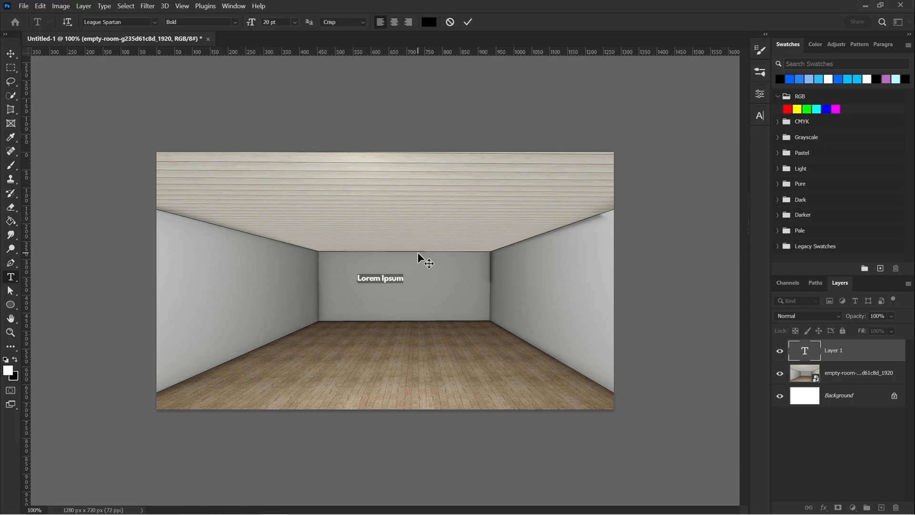
{"action": "type", "text": "Perspective Text Tutorial"}
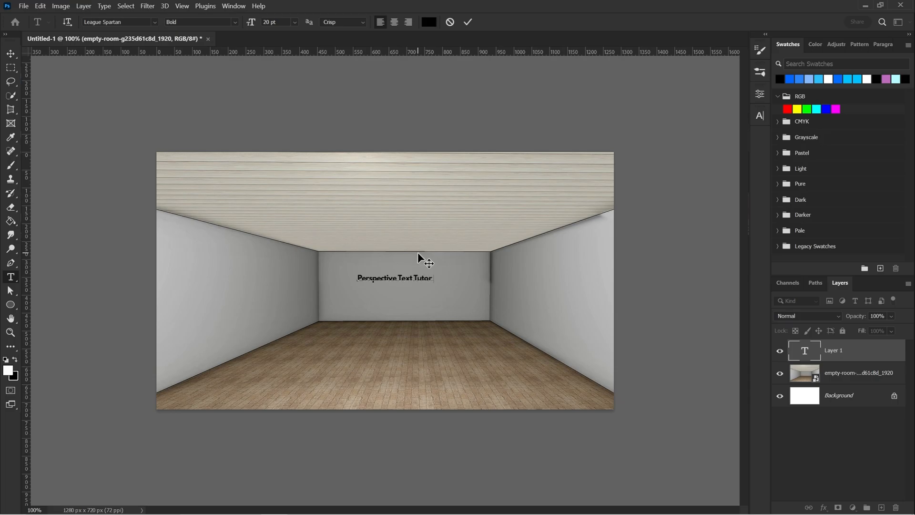
{"action": "left_click", "coordinate": [468, 22]}
{"action": "key", "text": "ctrl+t"}
{"action": "mouse_move", "coordinate": [441, 272]}
{"action": "left_mouse_down"}
{"action": "mouse_move", "coordinate": [499, 268]}
{"action": "mouse_move", "coordinate": [443, 264]}
{"action": "left_mouse_up"}
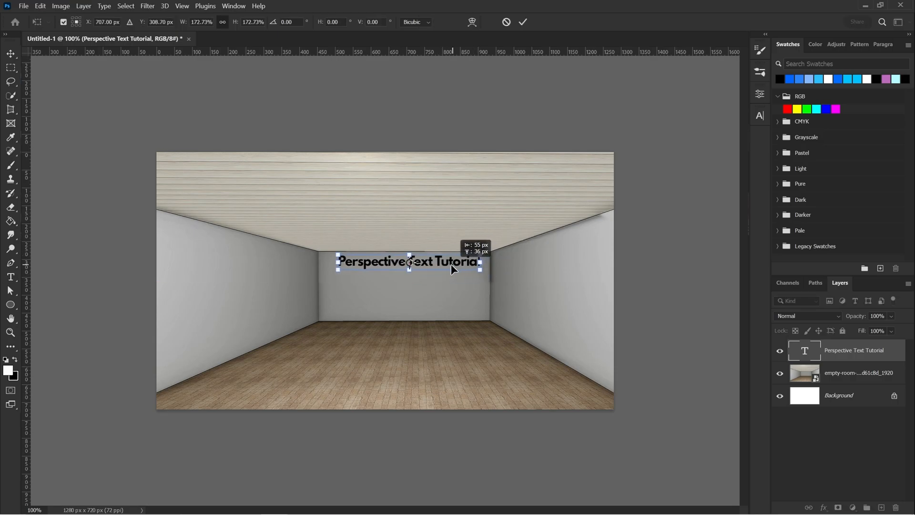
{"action": "key", "text": "Return"}
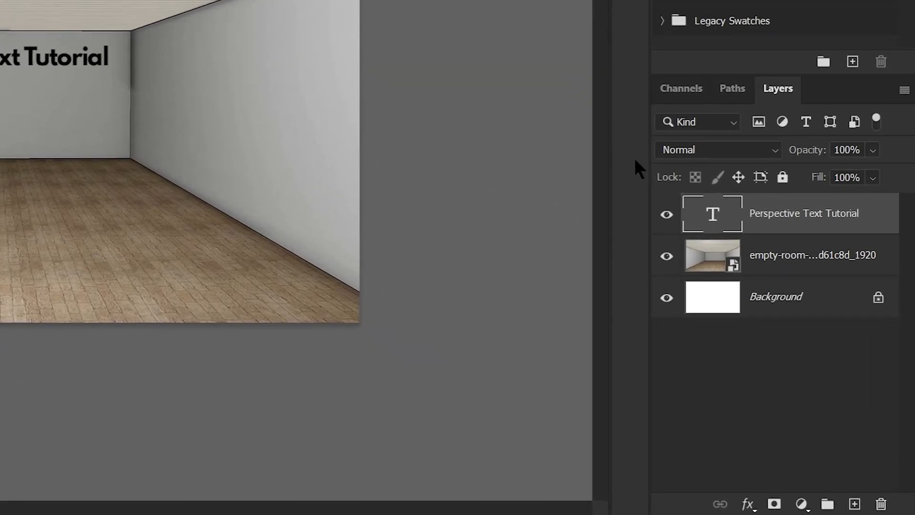
- Select the pixels of the Perspective Text Tutorial layer, copy them, and clear the selection
{"action": "right_click", "coordinate": [720, 224]}
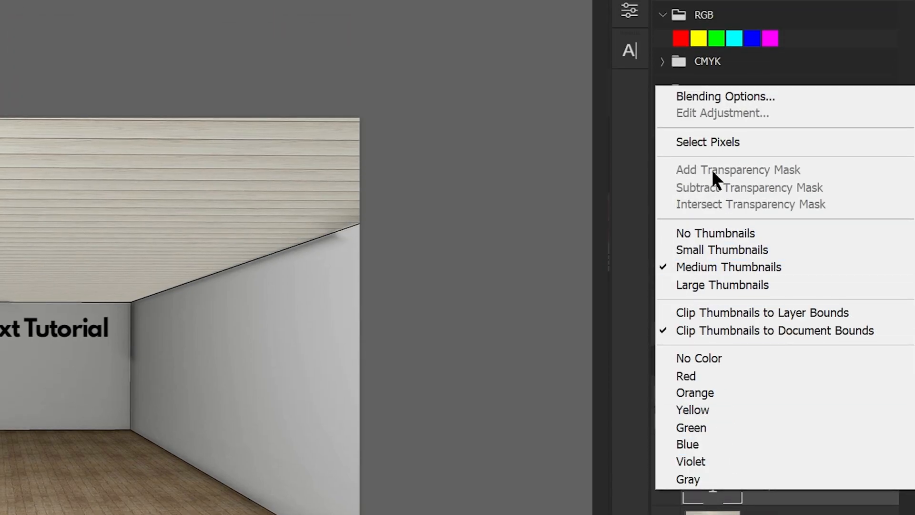
{"action": "left_click", "coordinate": [748, 141]}
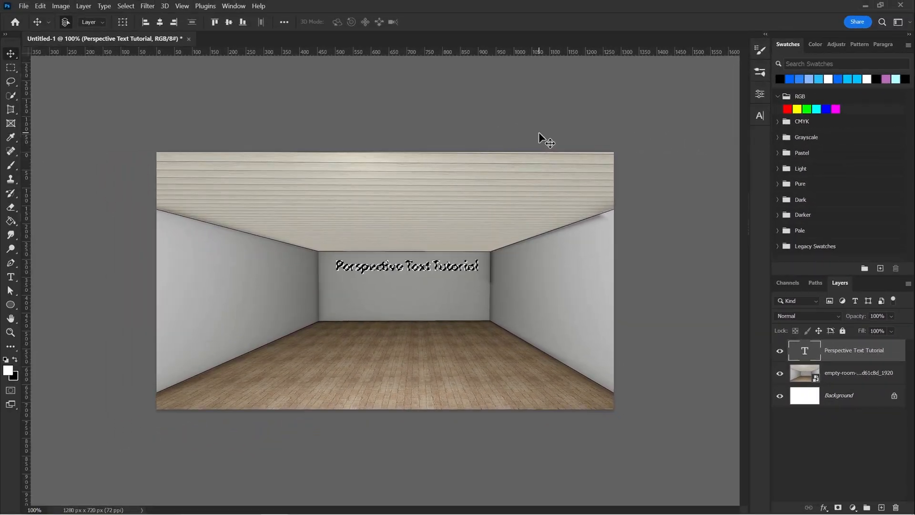
{"action": "key", "text": "ctrl+c"}
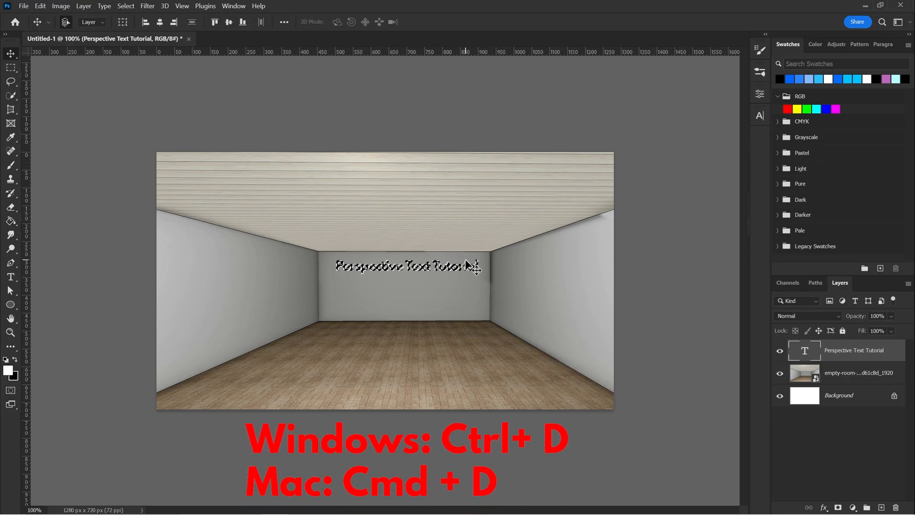
{"action": "key", "text": "ctrl+d"}
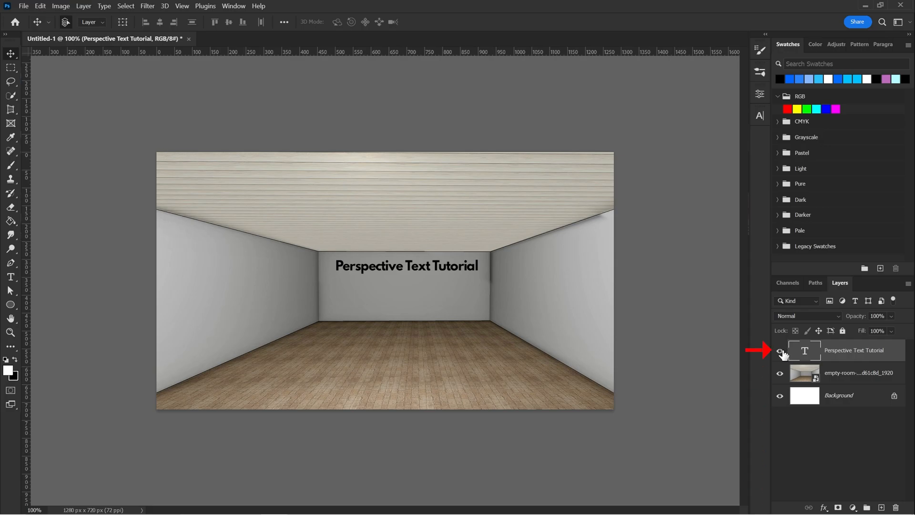
- Hide the text layer and add a new empty layer directly beneath it
{"action": "left_click", "coordinate": [780, 352]}
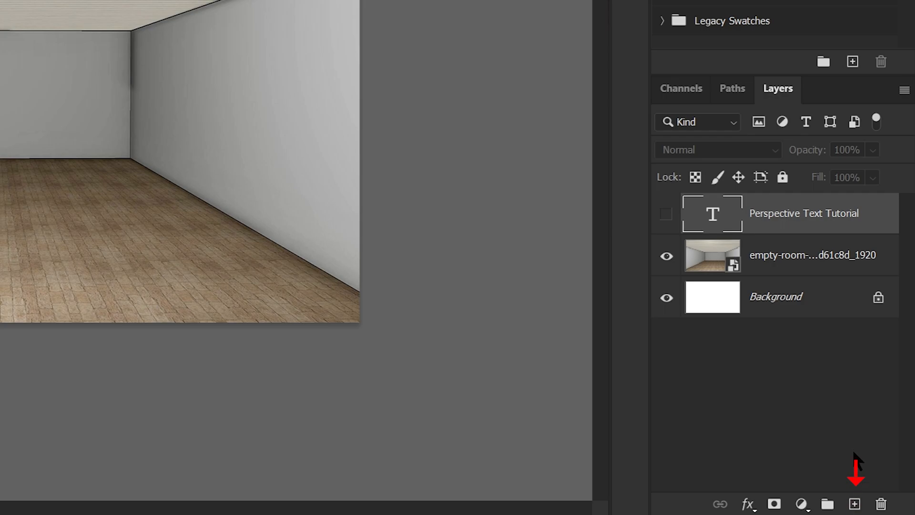
{"action": "left_click", "coordinate": [854, 505]}
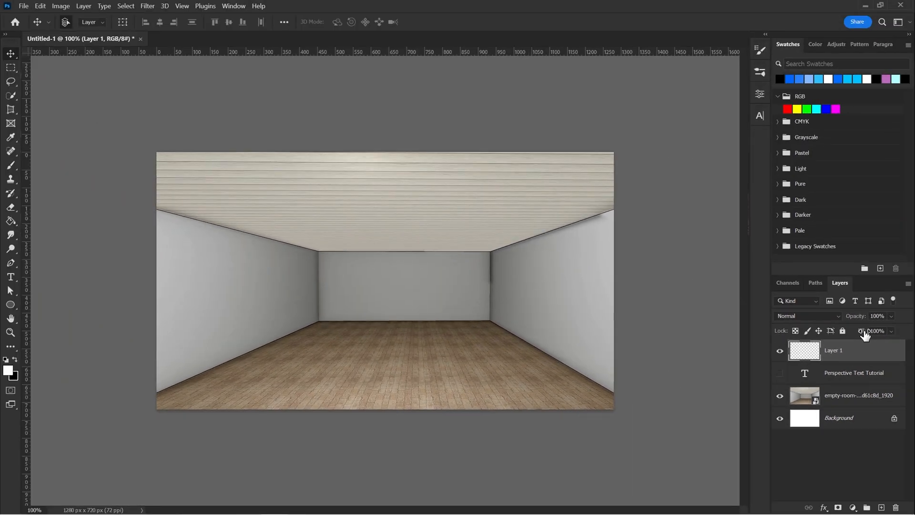
{"action": "left_click_drag", "start_coordinate": [865, 353], "coordinate": [862, 383]}
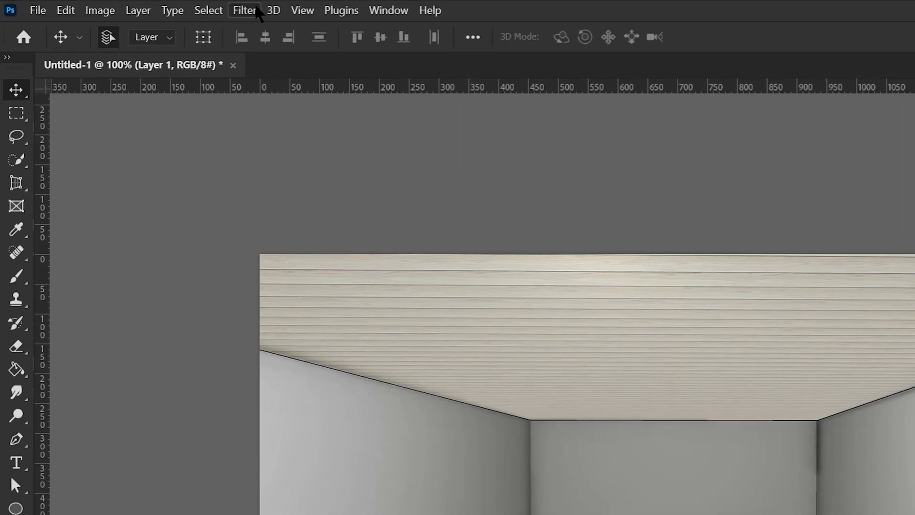
- In the Vanishing Point filter, create a perspective plane matching the four corners of the room's left wall
{"action": "left_click", "coordinate": [246, 11]}
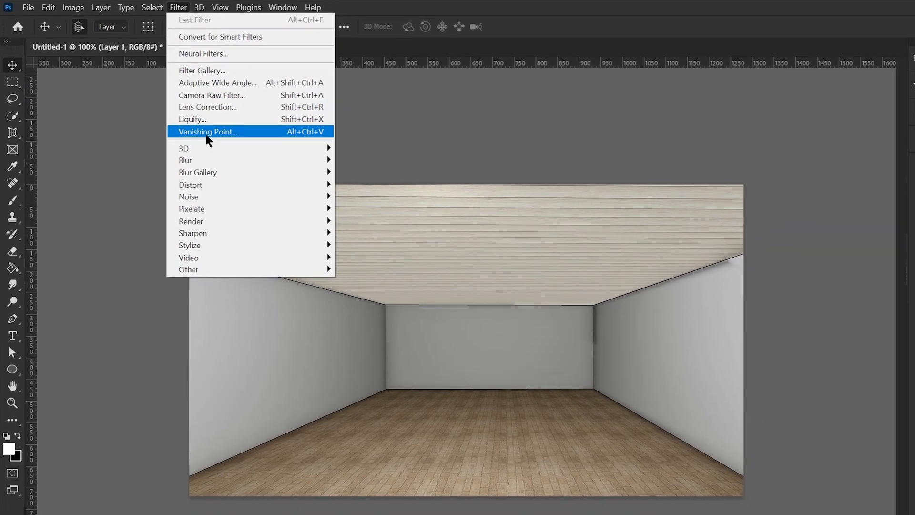
{"action": "left_click", "coordinate": [284, 185]}
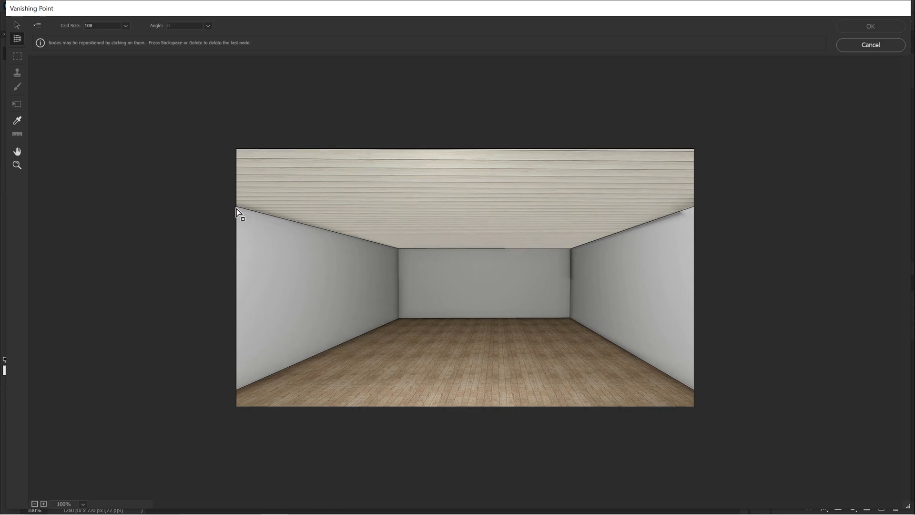
{"action": "left_click", "coordinate": [238, 210]}
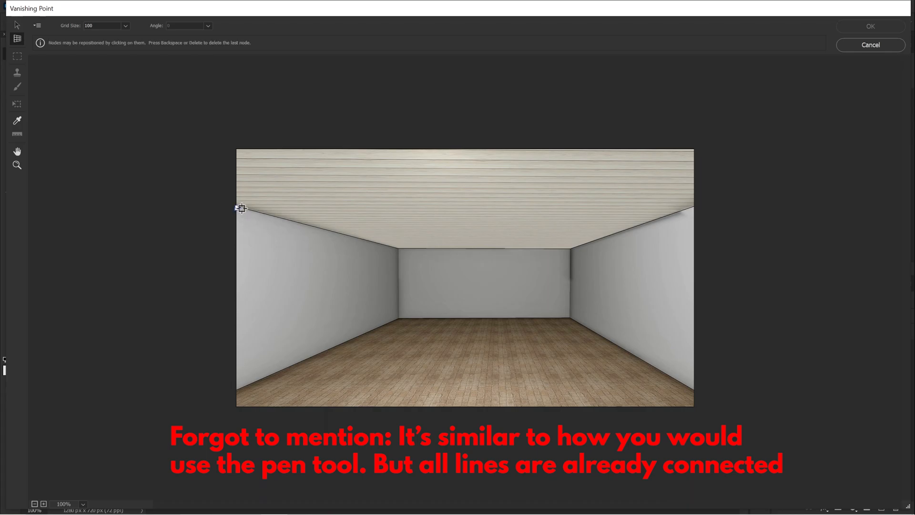
{"action": "left_click", "coordinate": [263, 214]}
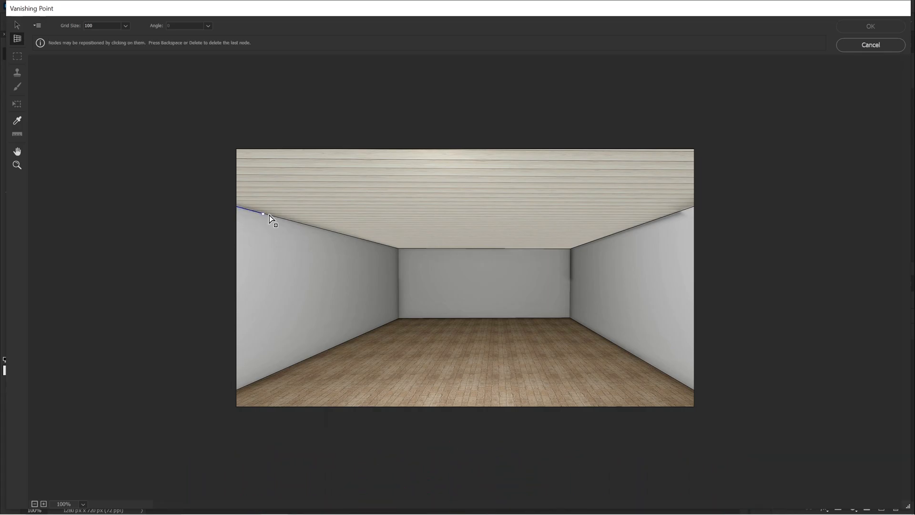
{"action": "left_click", "coordinate": [399, 248]}
{"action": "left_click", "coordinate": [399, 319]}
{"action": "key", "text": "BackSpace"}
{"action": "left_click", "coordinate": [236, 390]}
{"action": "left_click", "coordinate": [399, 318]}
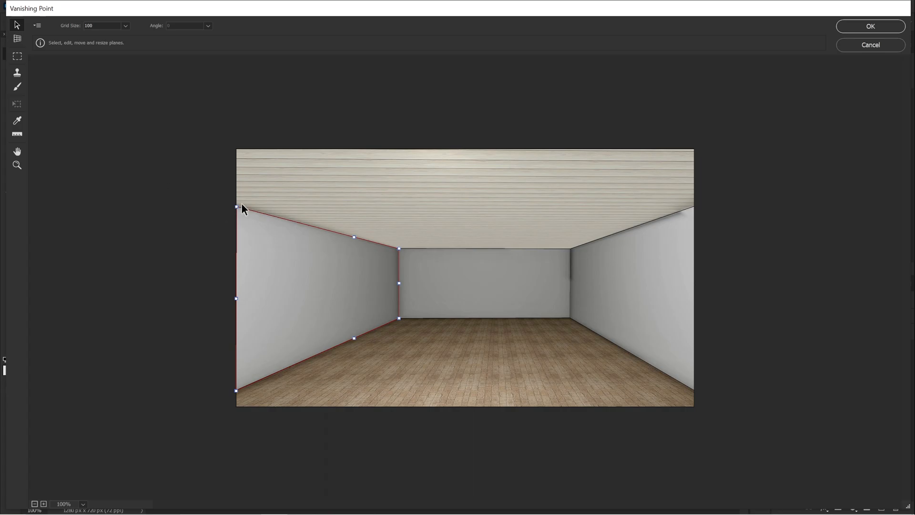
{"action": "left_click_drag", "start_coordinate": [235, 208], "coordinate": [233, 206]}
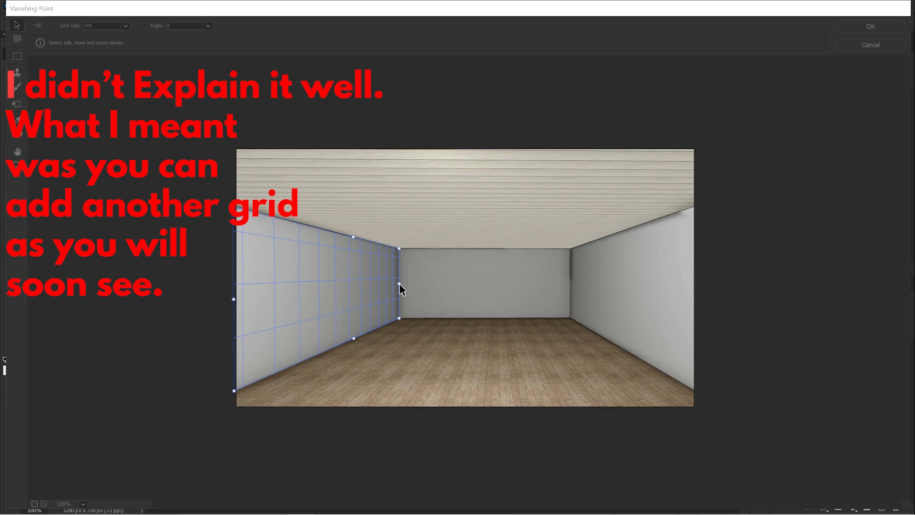
- Extend connected perpendicular perspective planes from the left wall's plane across the back wall and the right wall
{"action": "key", "text": "ctrl"}
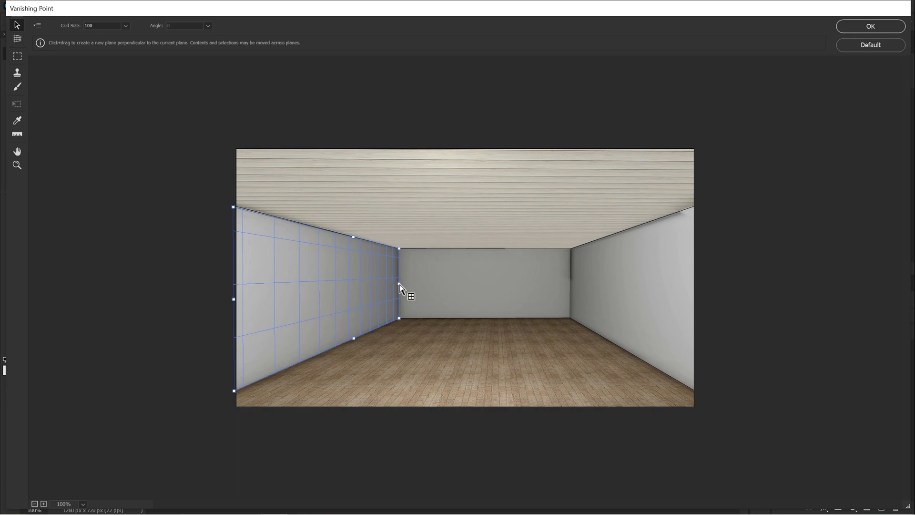
{"action": "left_click_drag", "start_coordinate": [400, 284], "coordinate": [696, 305]}
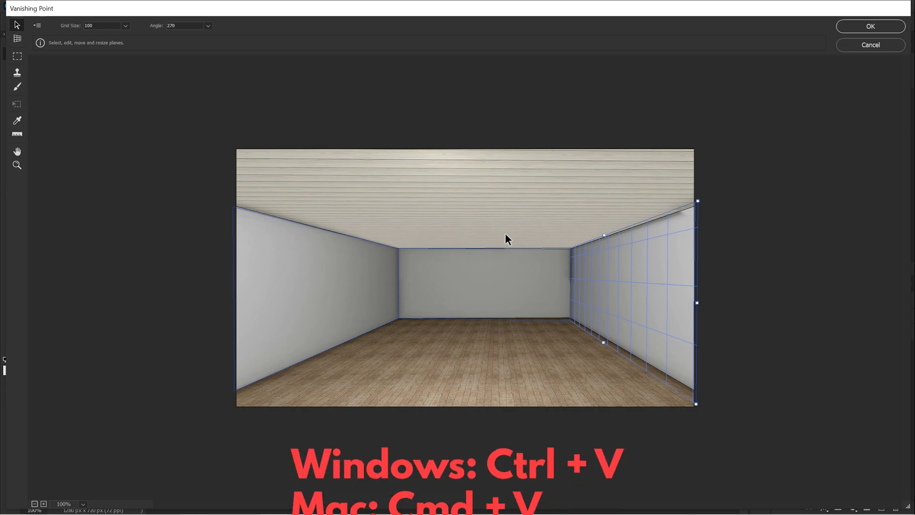
- Paste the copied text onto the wall planes, scale it to wrap across all three walls, and apply the Vanishing Point filter
{"action": "key", "text": "ctrl+v"}
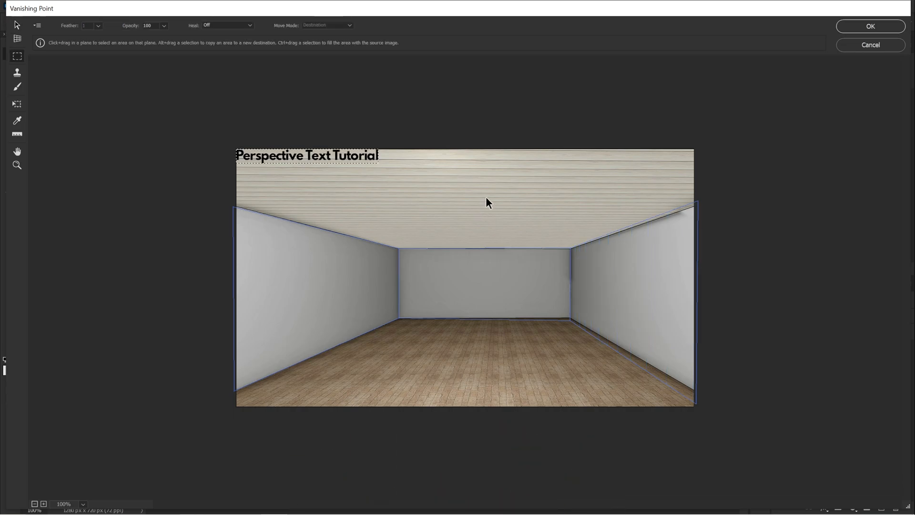
{"action": "left_click_drag", "start_coordinate": [347, 156], "coordinate": [401, 176]}
{"action": "key", "text": "t"}
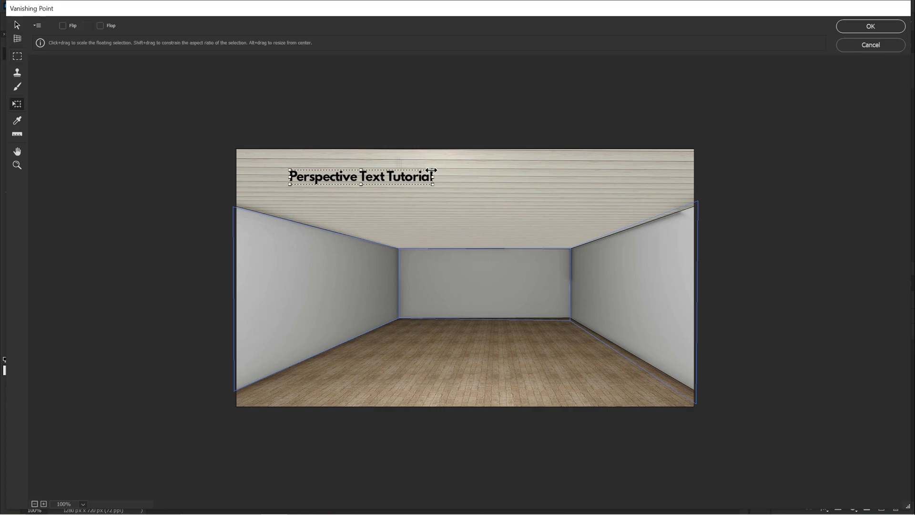
{"action": "left_click_drag", "start_coordinate": [416, 177], "coordinate": [585, 169]}
{"action": "left_click_drag", "start_coordinate": [510, 180], "coordinate": [717, 269]}
{"action": "left_click_drag", "start_coordinate": [475, 282], "coordinate": [432, 280]}
{"action": "left_click_drag", "start_coordinate": [610, 264], "coordinate": [713, 254]}
{"action": "left_click_drag", "start_coordinate": [505, 282], "coordinate": [448, 285]}
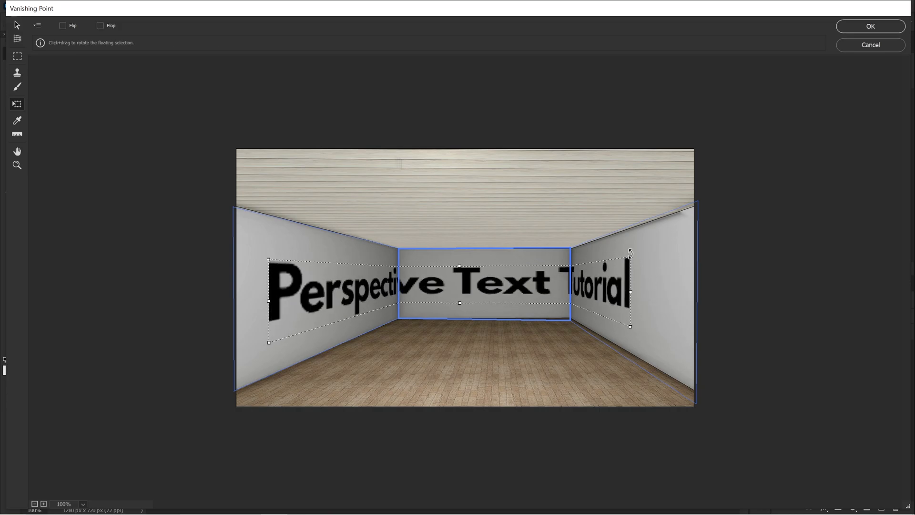
{"action": "left_click_drag", "start_coordinate": [630, 257], "coordinate": [651, 261]}
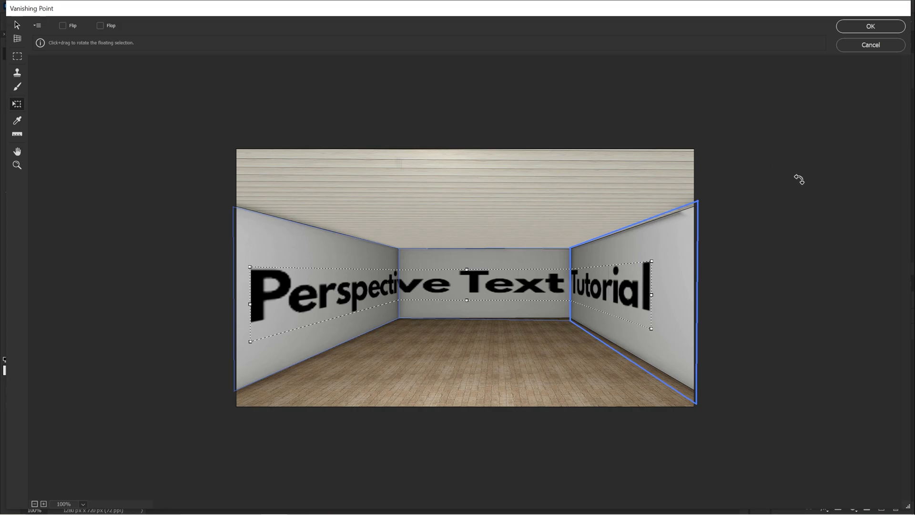
{"action": "left_click", "coordinate": [850, 33]}
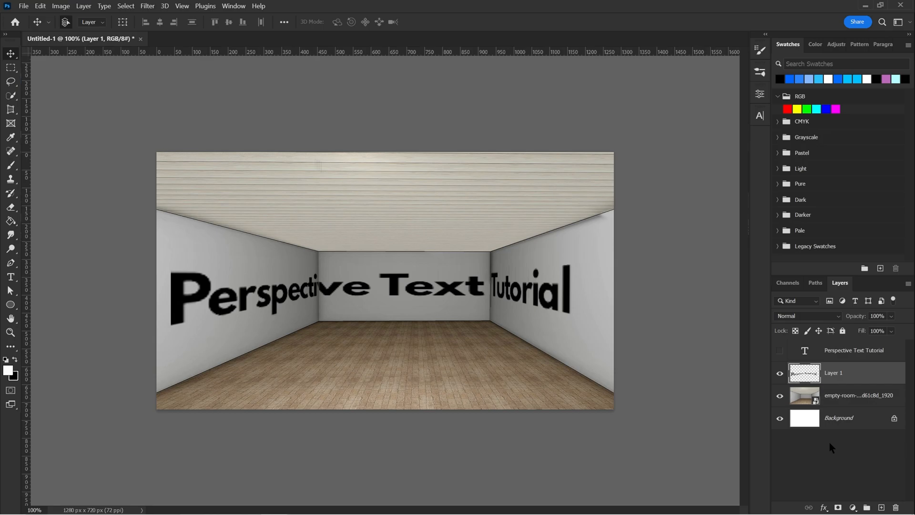
- In Layer 1's blending options, split the Underlying Layer black Blend If slider to 0 / 150
{"action": "right_click", "coordinate": [845, 380]}
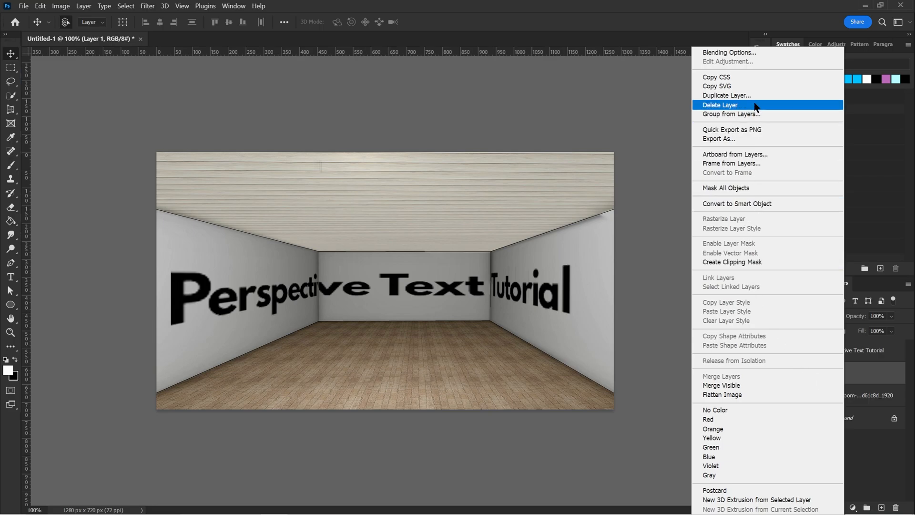
{"action": "left_click", "coordinate": [753, 56]}
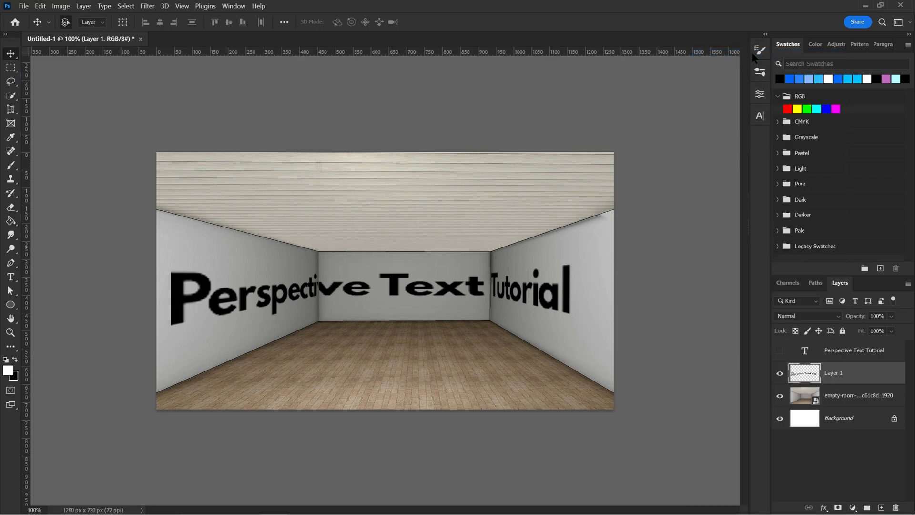
{"action": "left_click_drag", "start_coordinate": [485, 157], "coordinate": [501, 123]}
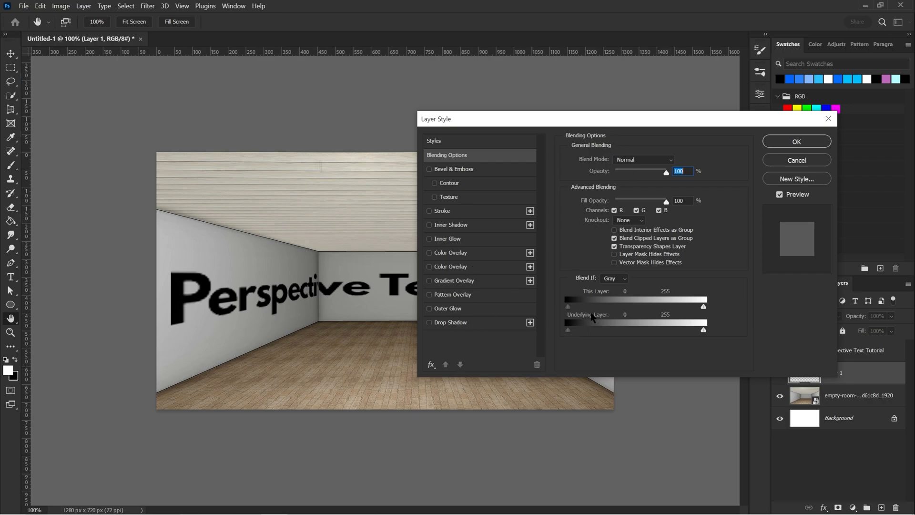
{"action": "left_click_drag", "start_coordinate": [653, 119], "coordinate": [717, 76]}
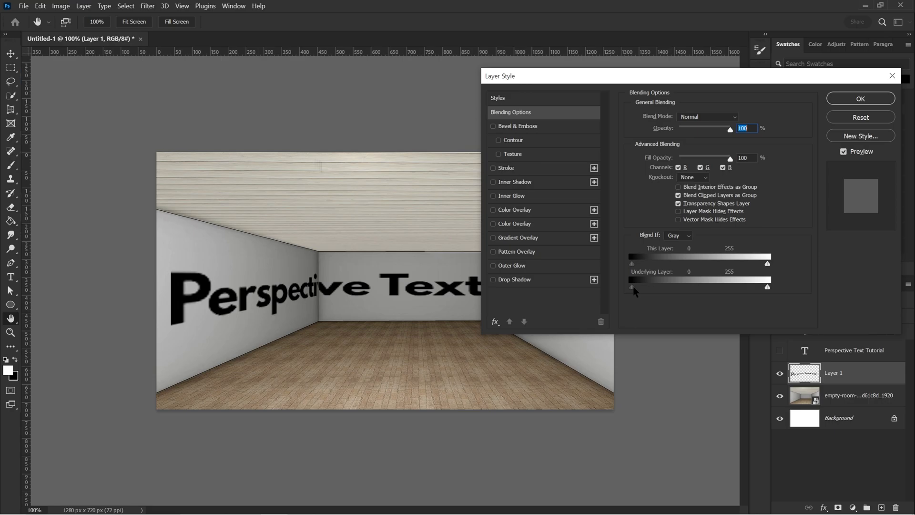
{"action": "left_click_drag", "start_coordinate": [633, 286], "coordinate": [702, 287]}
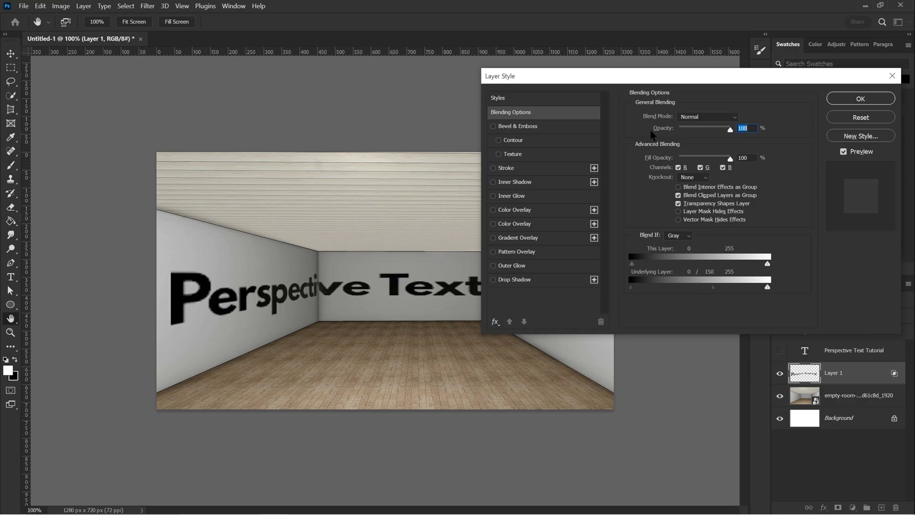
- Split the Underlying Layer white Blend If slider and set it to 57 / 255
{"action": "left_click_drag", "start_coordinate": [677, 83], "coordinate": [399, 328]}
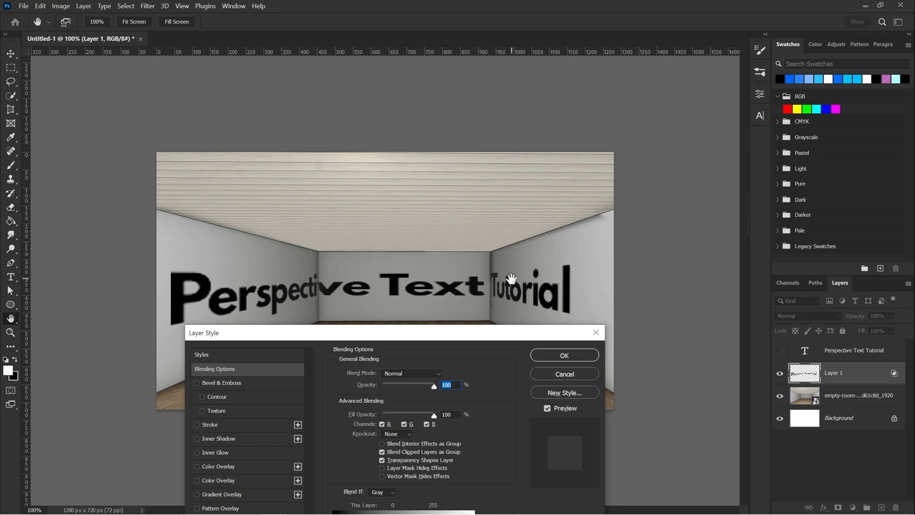
{"action": "left_click_drag", "start_coordinate": [487, 328], "coordinate": [720, 165]}
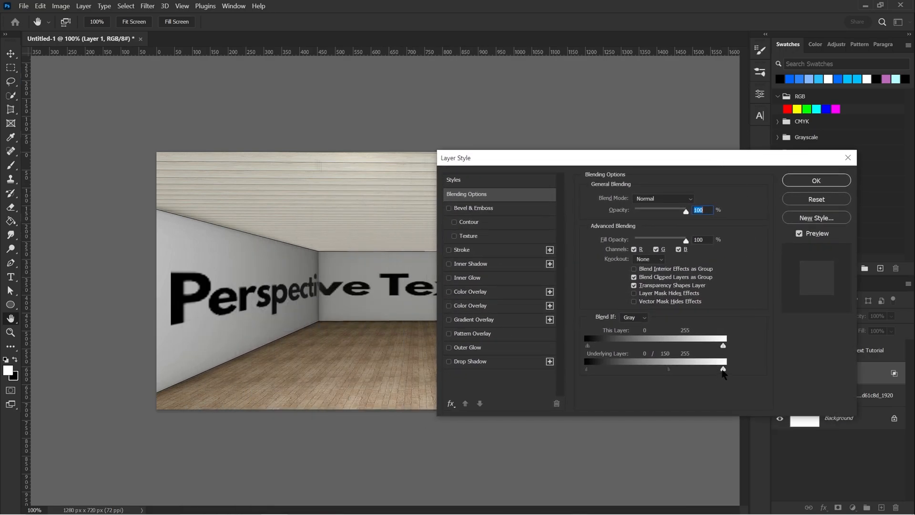
{"action": "left_click_drag", "start_coordinate": [723, 372], "coordinate": [662, 370]}
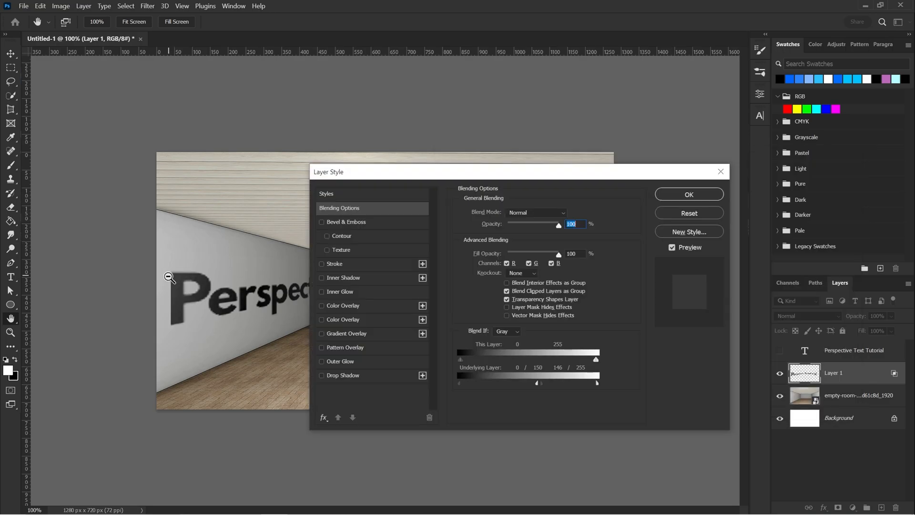
{"action": "left_click_drag", "start_coordinate": [538, 386], "coordinate": [489, 384]}
- Readjust the Underlying Layer Blend If sliders to 0 / 109 for black and 130 / 255 for white
{"action": "left_click_drag", "start_coordinate": [546, 176], "coordinate": [819, 103]}
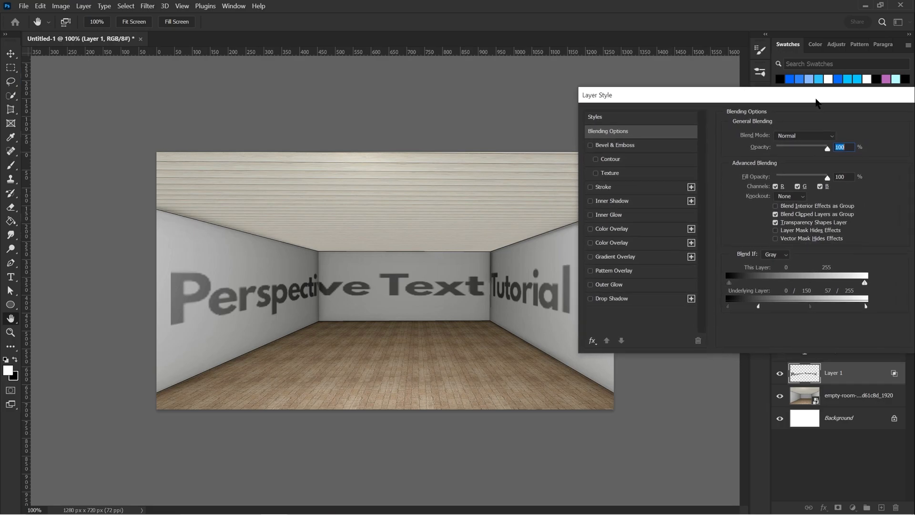
{"action": "left_click_drag", "start_coordinate": [822, 307], "coordinate": [787, 305]}
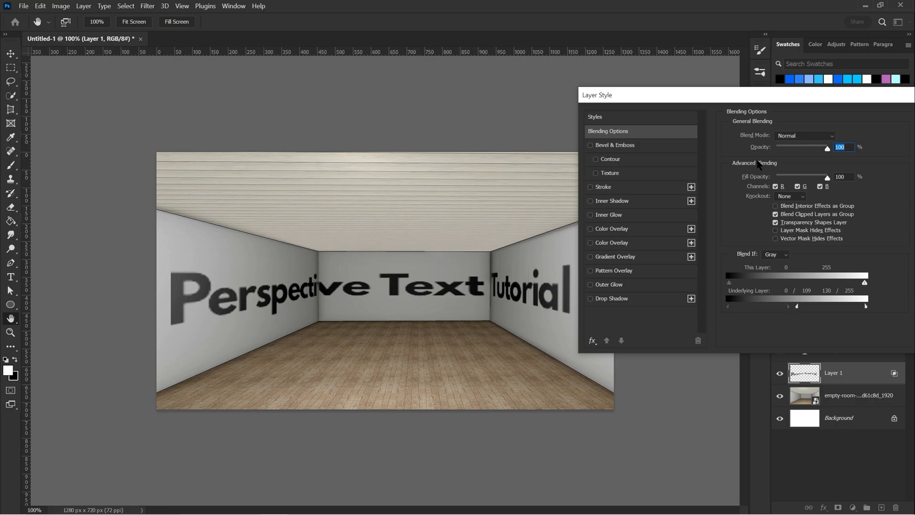
{"action": "left_click_drag", "start_coordinate": [792, 95], "coordinate": [541, 98]}
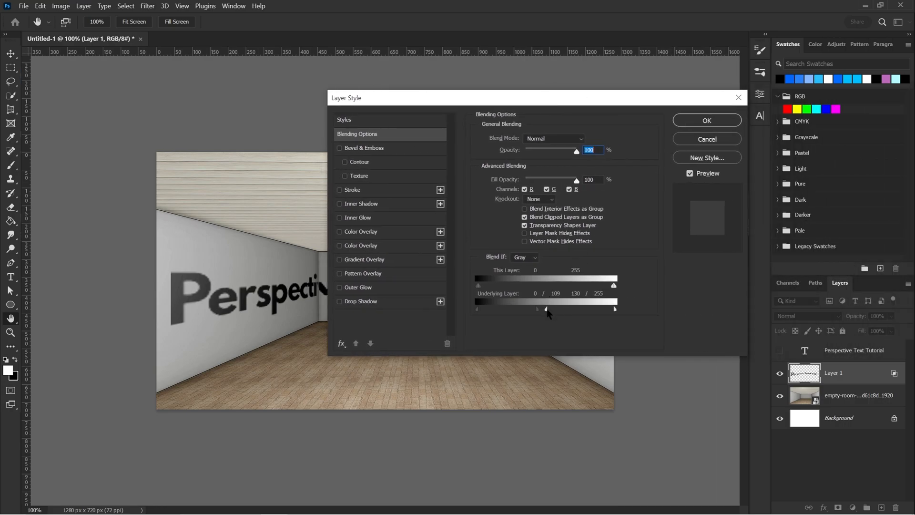
- Apply the Blend If settings to Layer 1
{"action": "left_click", "coordinate": [704, 122]}
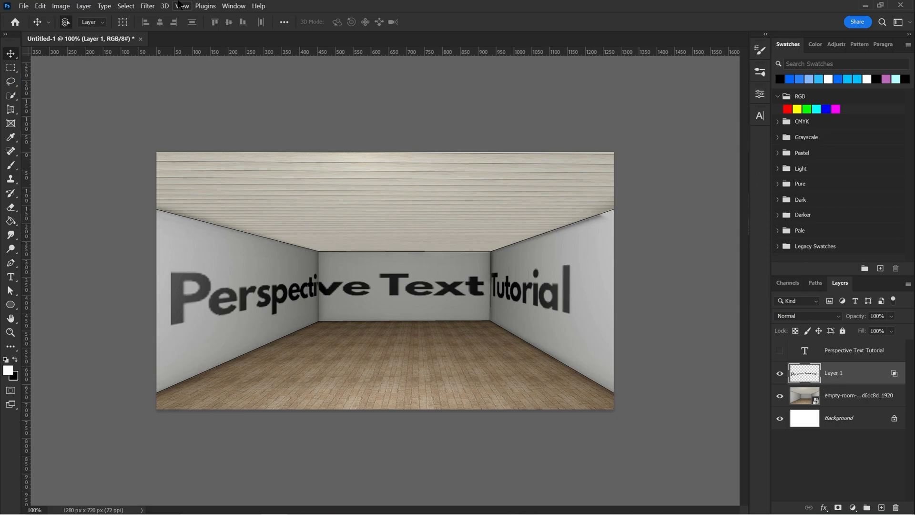
- Try extending a floor plane from the back wall in Vanishing Point and placing the copied text on it, discarding the filter changes
{"action": "left_click", "coordinate": [149, 6]}
{"action": "left_click", "coordinate": [171, 116]}
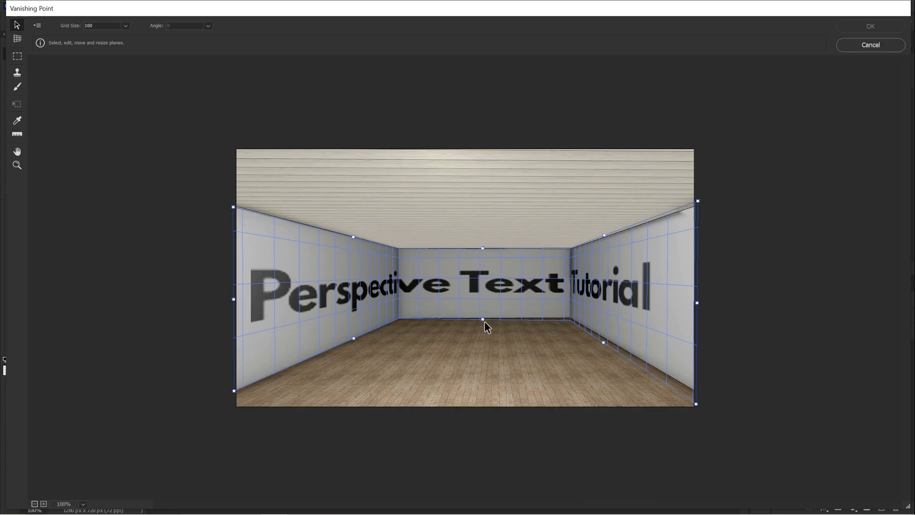
{"action": "left_click_drag", "start_coordinate": [483, 320], "coordinate": [472, 427]}
{"action": "key", "text": "ctrl+v"}
{"action": "left_click_drag", "start_coordinate": [409, 153], "coordinate": [515, 369]}
{"action": "key", "text": "t"}
{"action": "left_click_drag", "start_coordinate": [632, 370], "coordinate": [589, 370]}
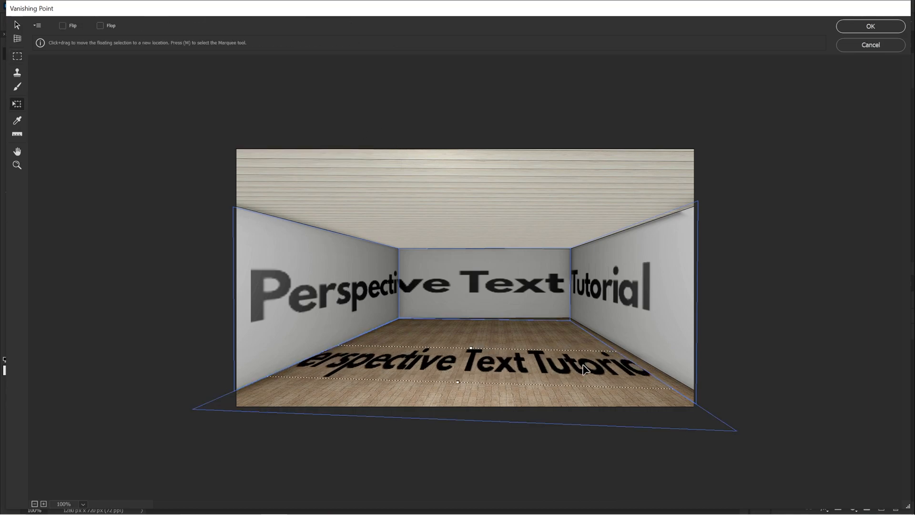
{"action": "left_click", "coordinate": [858, 48]}
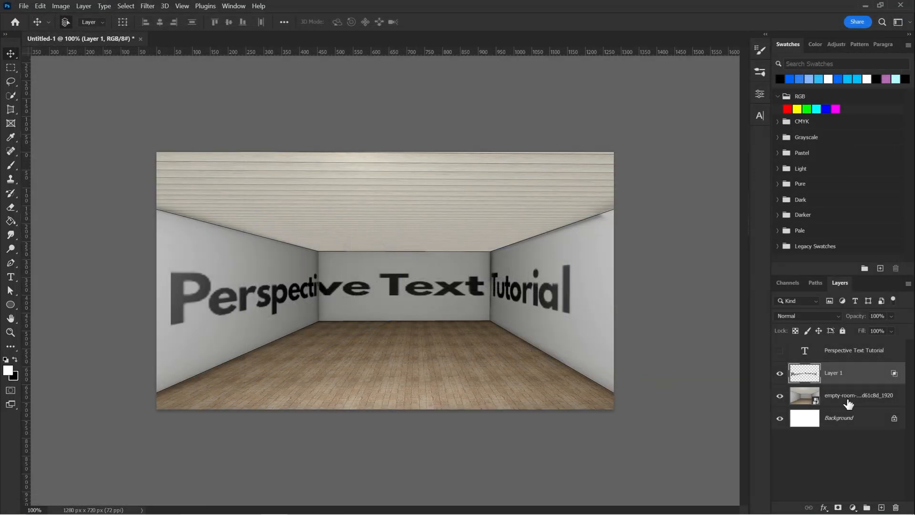
- Add a text layer reading "PHotshop" on the wooden floor, above the Perspective Text Tutorial layer
{"action": "left_click", "coordinate": [872, 354]}
{"action": "key", "text": "t"}
{"action": "left_click", "coordinate": [378, 346]}
{"action": "type", "text": "Photo"}
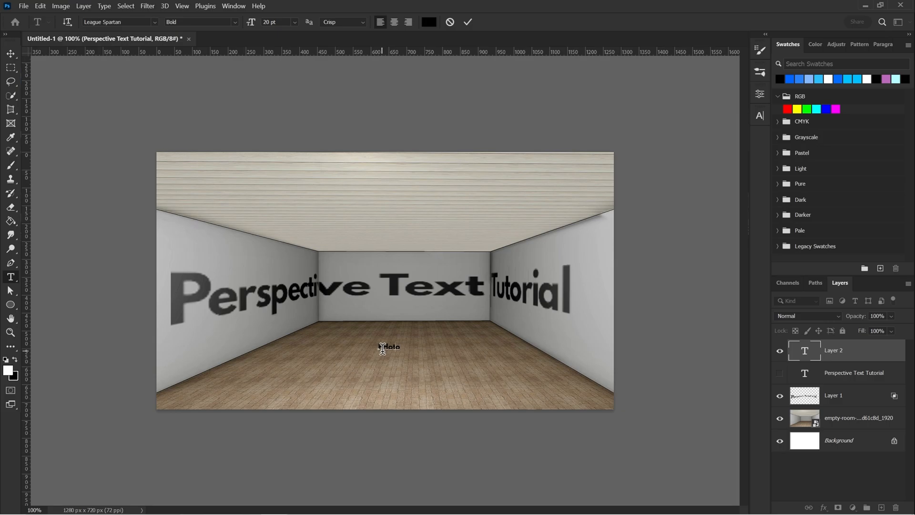
{"action": "key", "text": "BackSpace"}
{"action": "type", "text": "shop"}
{"action": "left_click", "coordinate": [467, 22]}
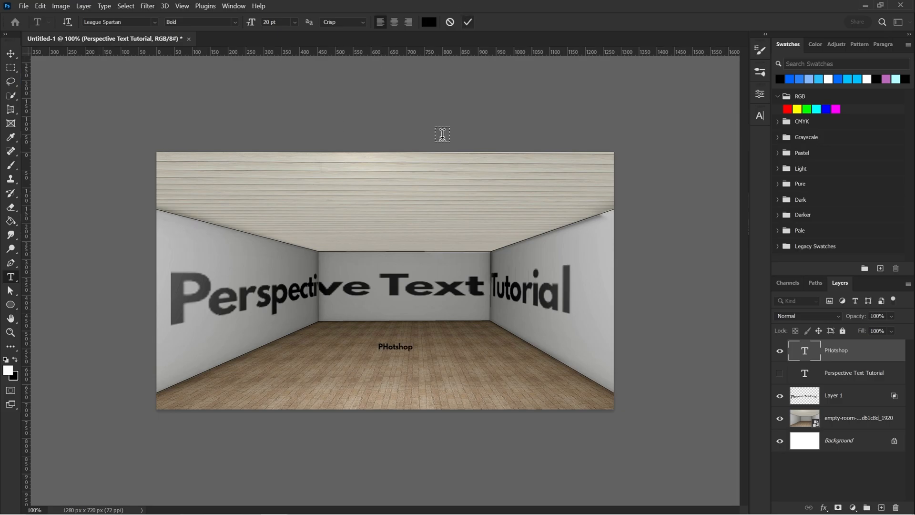
- Scale the floor text up proportionally to about 473%
{"action": "key", "text": "ctrl+t"}
{"action": "left_click_drag", "start_coordinate": [413, 352], "coordinate": [501, 318]}
{"action": "right_click", "coordinate": [848, 358]}
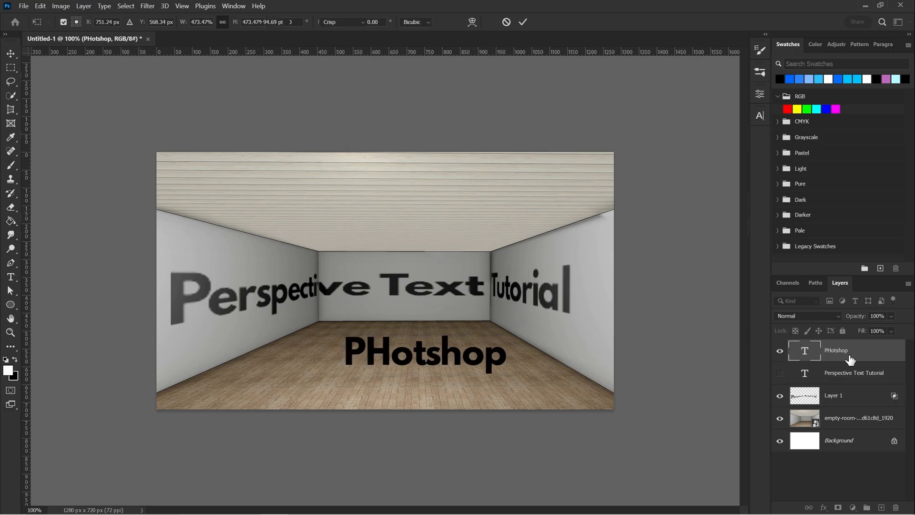
{"action": "left_click", "coordinate": [644, 300]}
- Delete the "PHotshop" text layer
{"action": "right_click", "coordinate": [802, 343]}
{"action": "left_click", "coordinate": [644, 254]}
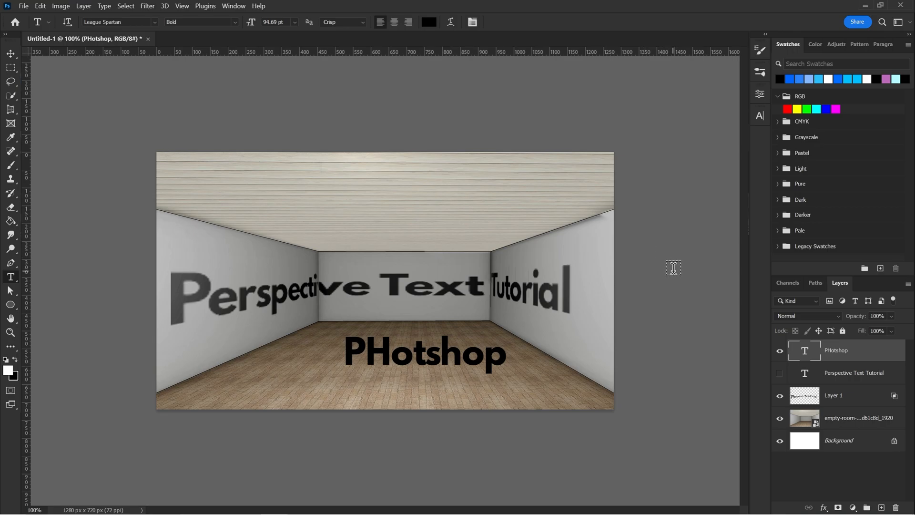
{"action": "key", "text": "Delete"}
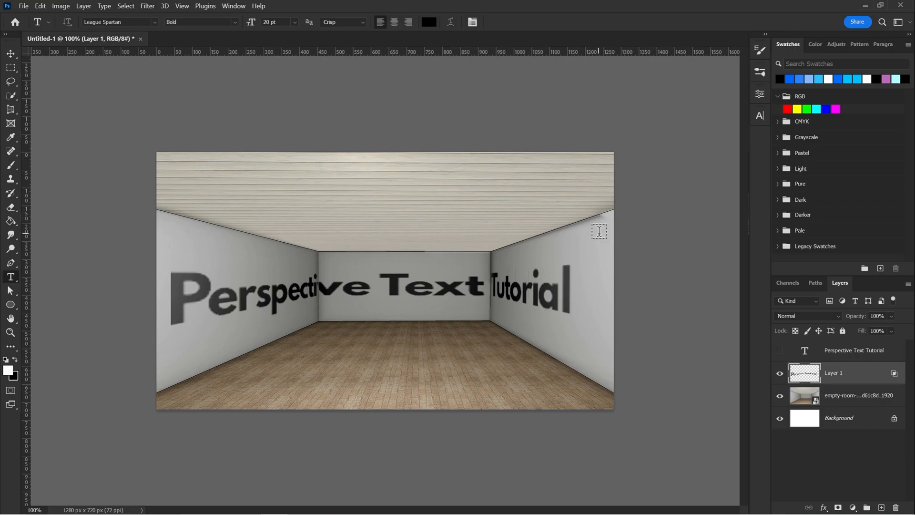